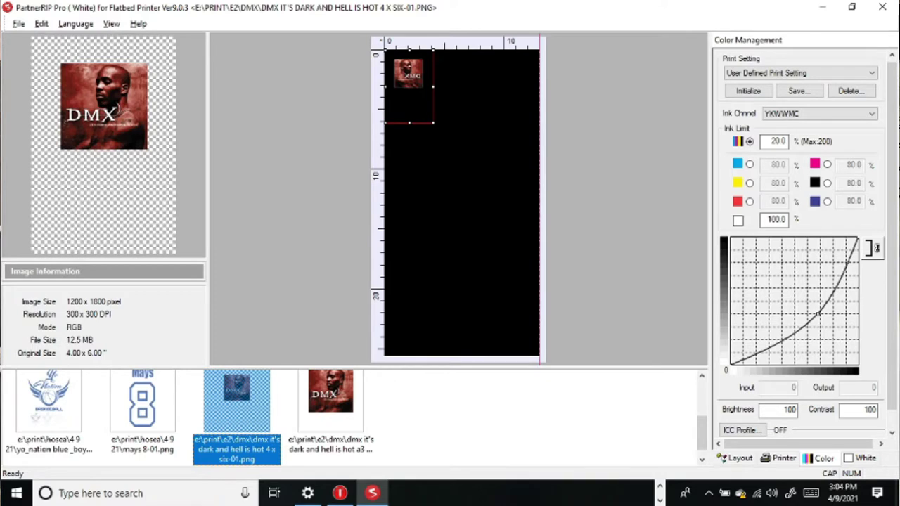
Step: Load the A3-size DMX "It's Dark and Hell Is Hot" image onto the print layout
{"action": "right_click", "coordinate": [416, 83]}
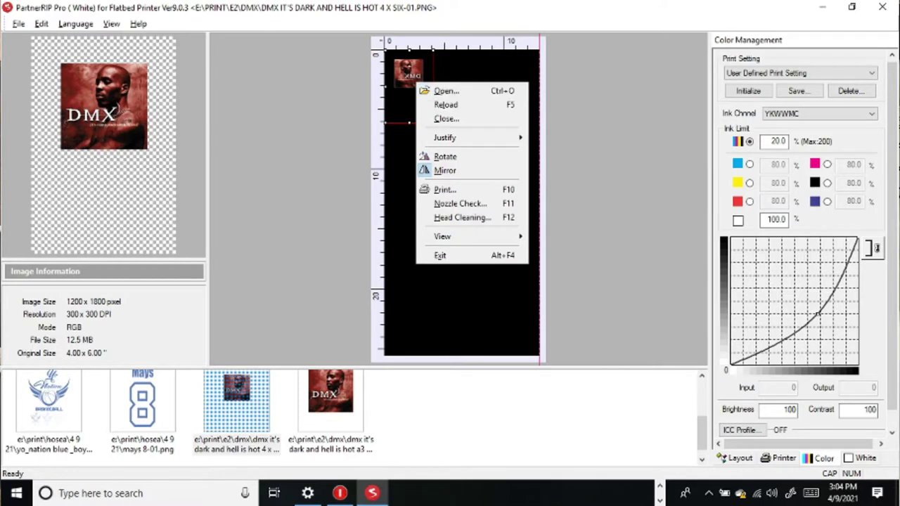
{"action": "left_click", "coordinate": [331, 401]}
{"action": "left_click", "coordinate": [330, 401]}
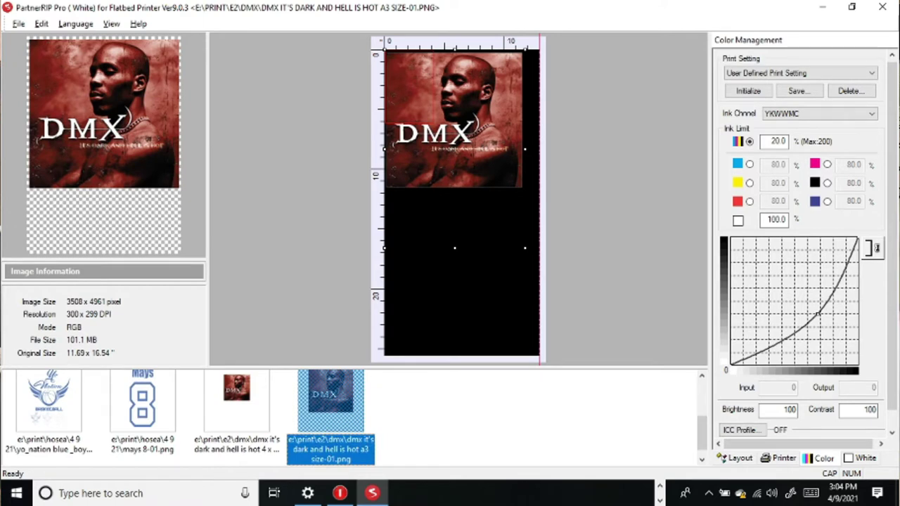
Step: Apply the saved A3 SIZE template to the print layout
{"action": "left_click", "coordinate": [111, 24]}
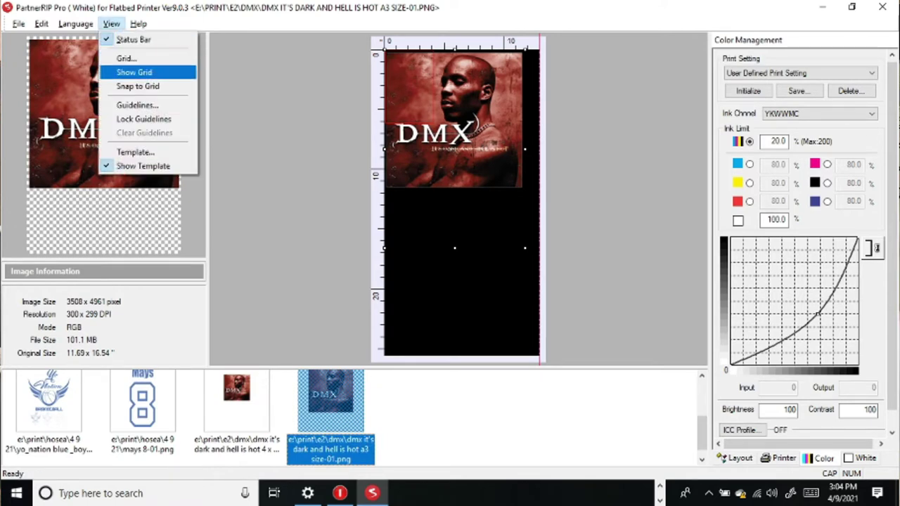
{"action": "left_click", "coordinate": [135, 152]}
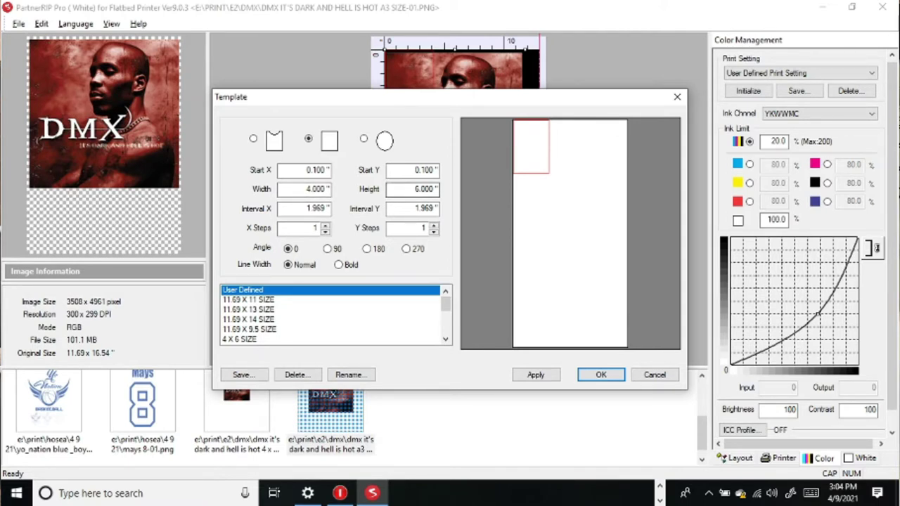
{"action": "mouse_move", "coordinate": [446, 303]}
{"action": "left_mouse_down"}
{"action": "mouse_move", "coordinate": [445, 328]}
{"action": "mouse_move", "coordinate": [445, 303]}
{"action": "left_mouse_up"}
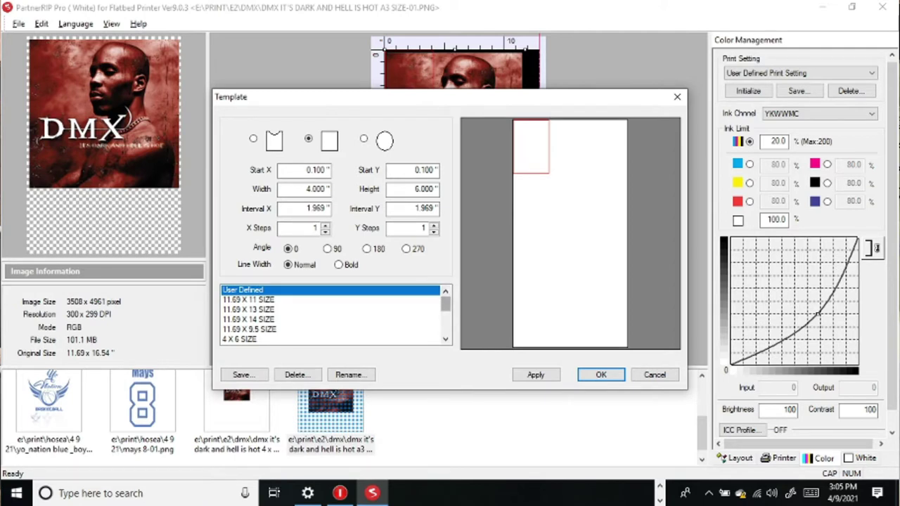
{"action": "scroll", "coordinate": [336, 315], "scroll_direction": "down", "scroll_amount": 8}
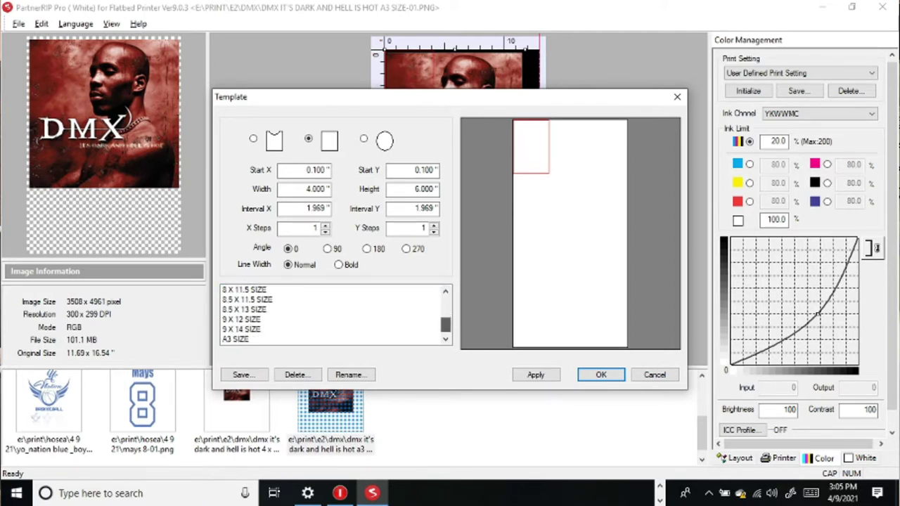
{"action": "left_click", "coordinate": [235, 339]}
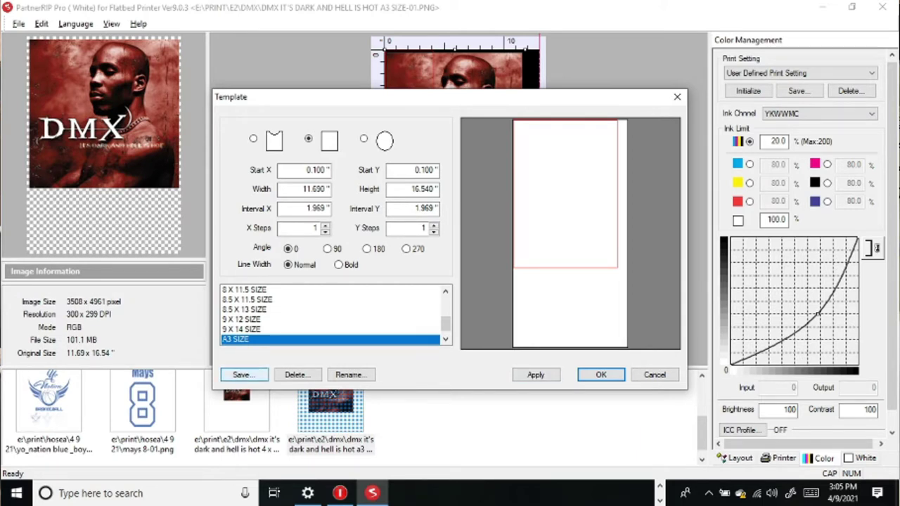
{"action": "left_click", "coordinate": [243, 374]}
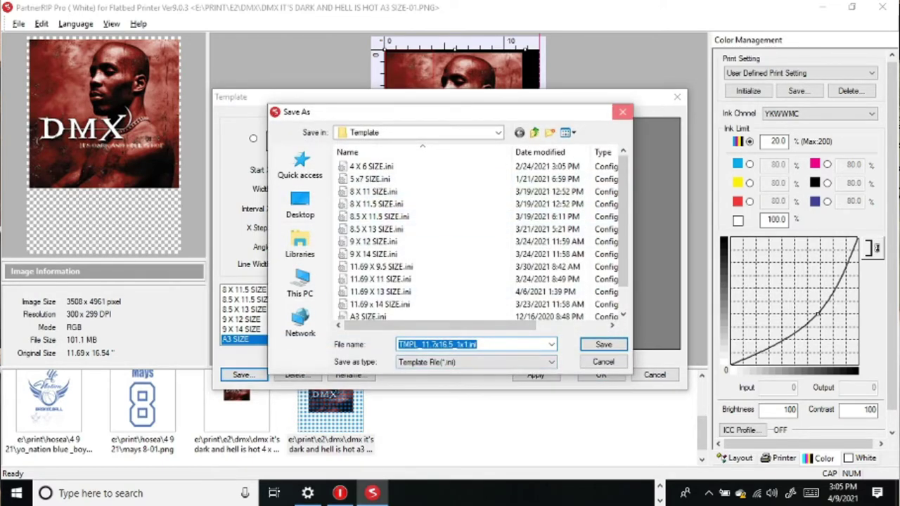
{"action": "left_click", "coordinate": [623, 112]}
{"action": "left_click", "coordinate": [536, 375]}
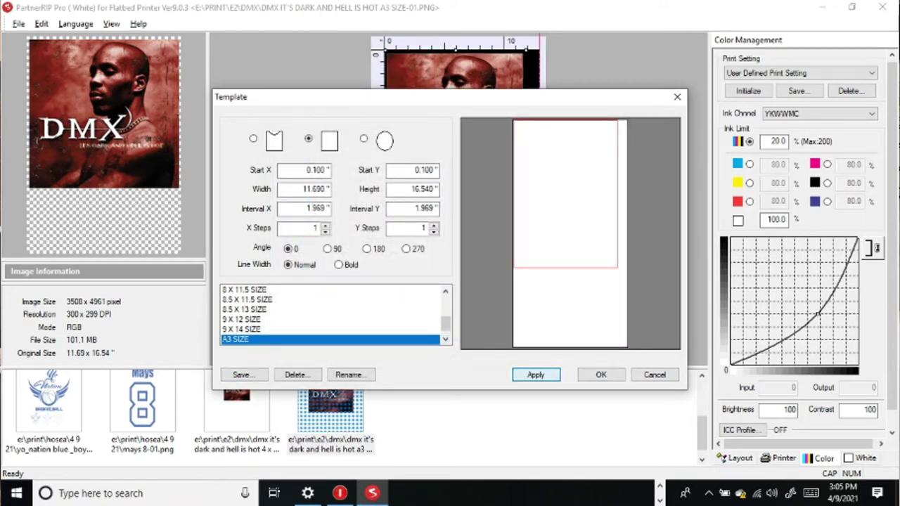
{"action": "left_click", "coordinate": [601, 375]}
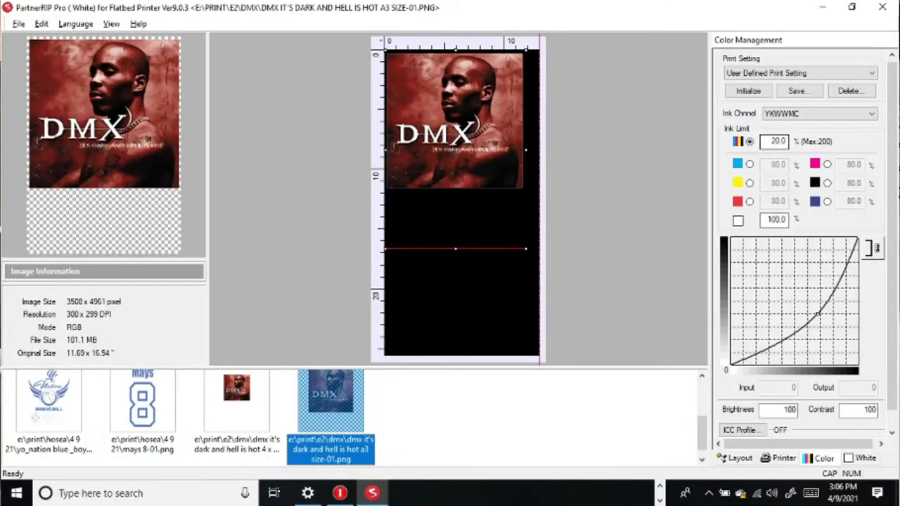
Step: Set the overall color ink limit to 30% and mirror the A3 image
{"action": "left_click_drag", "start_coordinate": [778, 140], "coordinate": [771, 140]}
{"action": "type", "text": "3"}
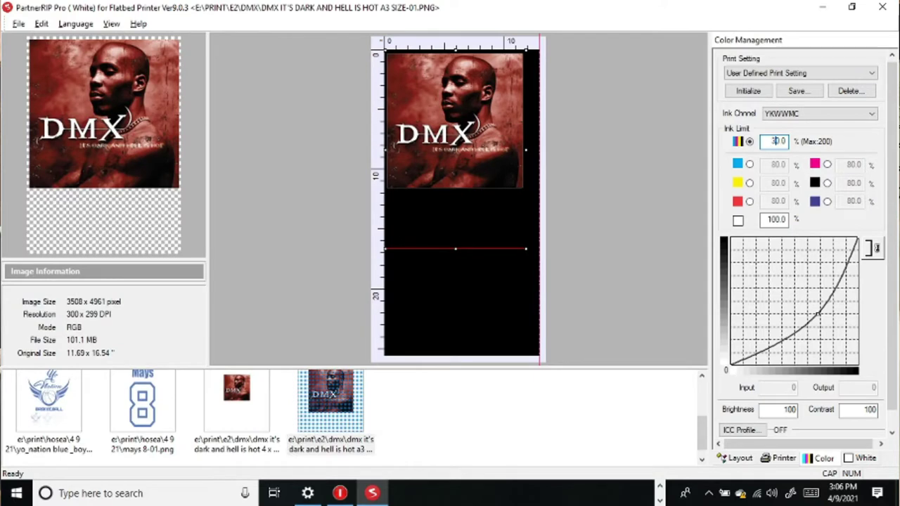
{"action": "right_click", "coordinate": [423, 100]}
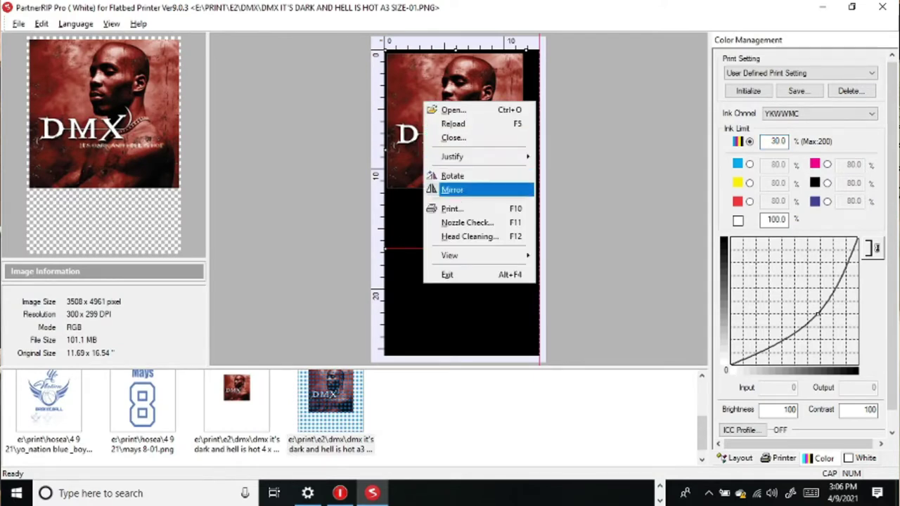
{"action": "left_click", "coordinate": [452, 190]}
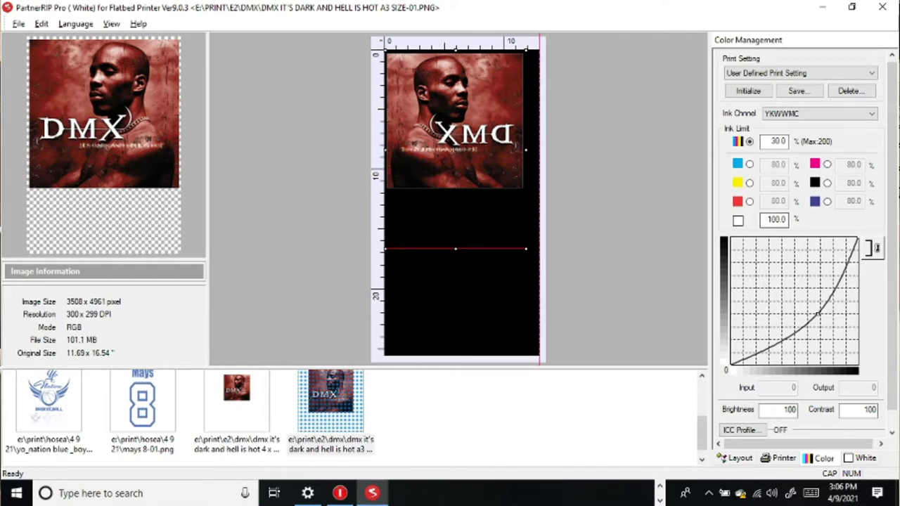
{"action": "left_click", "coordinate": [800, 74]}
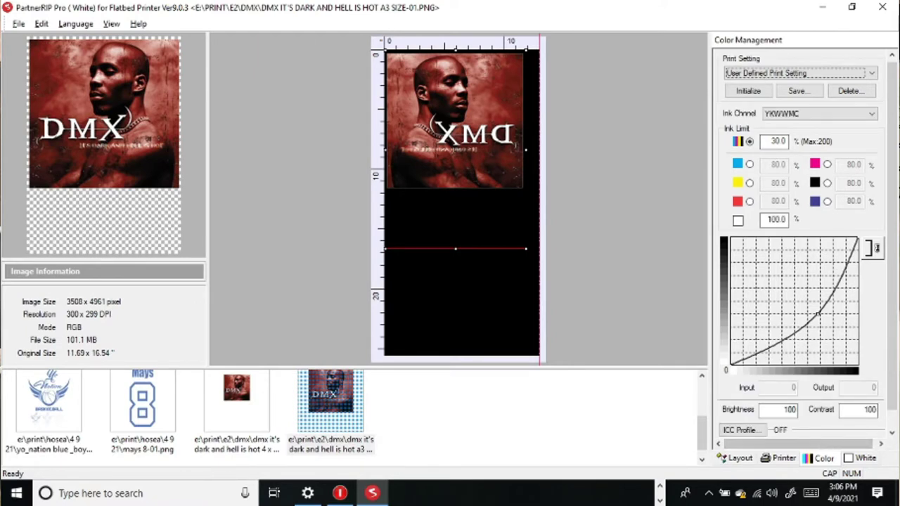
Step: Examine the A3 image's color and white ink layers separately, and return to the combined preview
{"action": "left_click", "coordinate": [859, 458]}
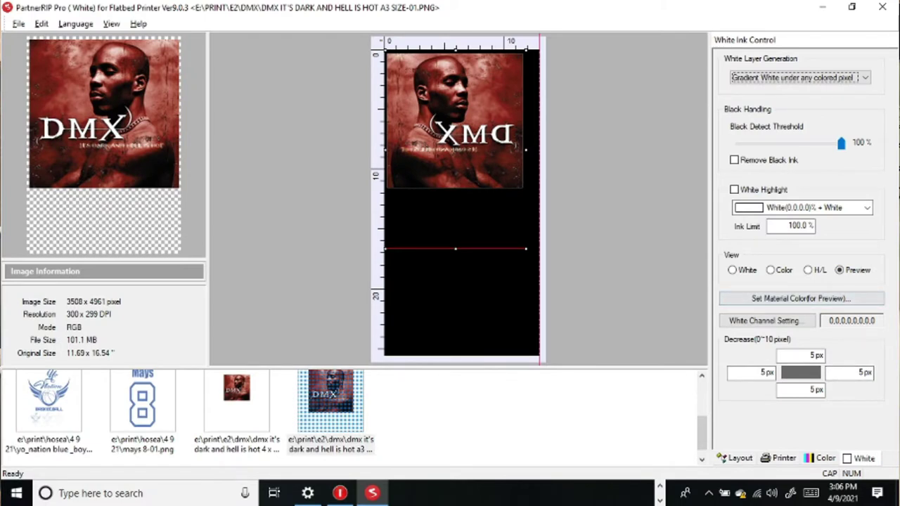
{"action": "left_click", "coordinate": [733, 270]}
{"action": "left_click", "coordinate": [771, 270]}
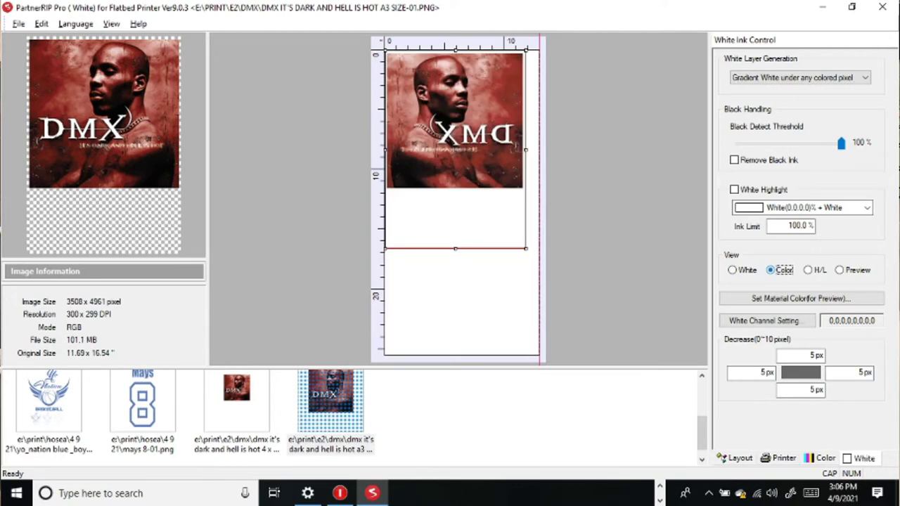
{"action": "key", "text": "Left"}
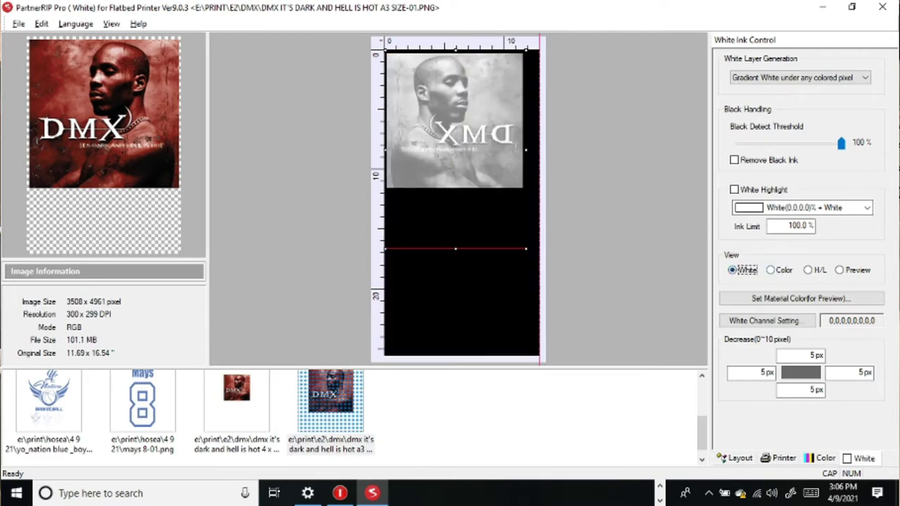
{"action": "key", "text": "Right"}
{"action": "key", "text": "Right"}
{"action": "key", "text": "Right"}
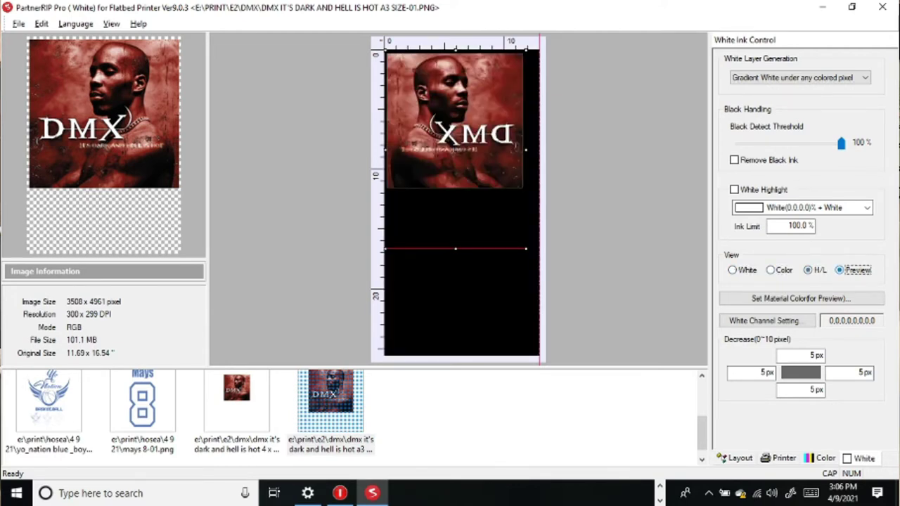
Step: Set the white layer generation to 100% White under any colored pixel
{"action": "key", "text": "Tab"}
{"action": "key", "text": "Tab"}
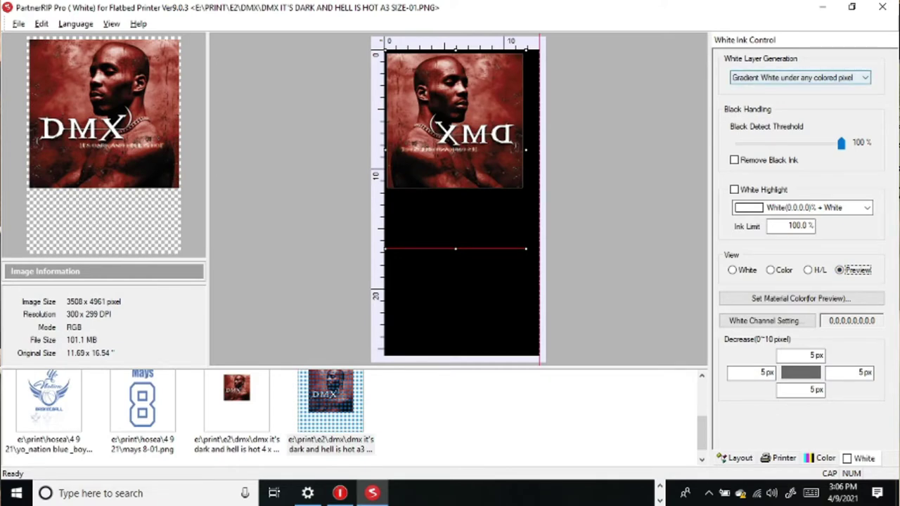
{"action": "key", "text": "alt+Down"}
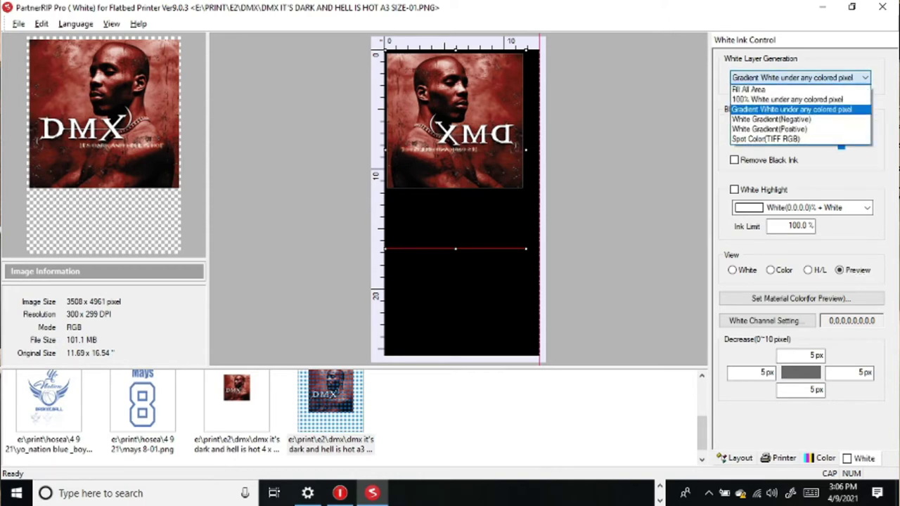
{"action": "key", "text": "Up"}
{"action": "key", "text": "Up"}
{"action": "key", "text": "Down"}
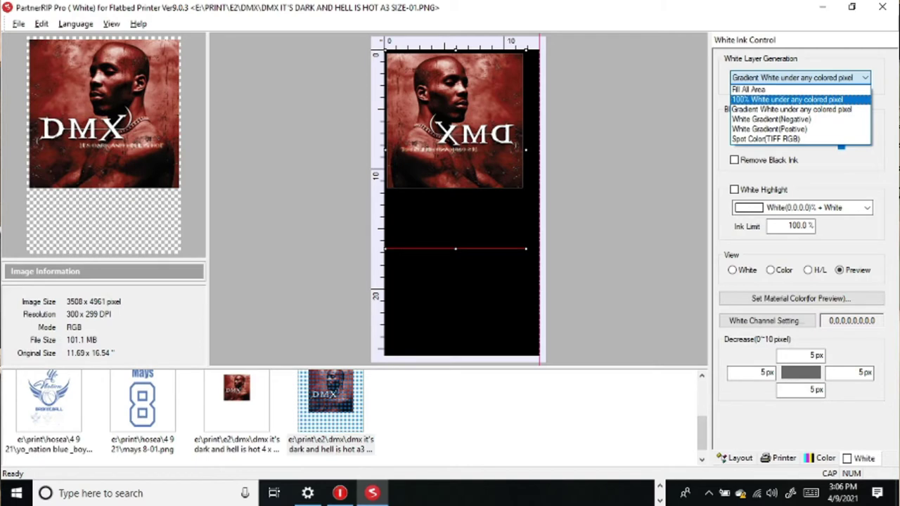
{"action": "key", "text": "Return"}
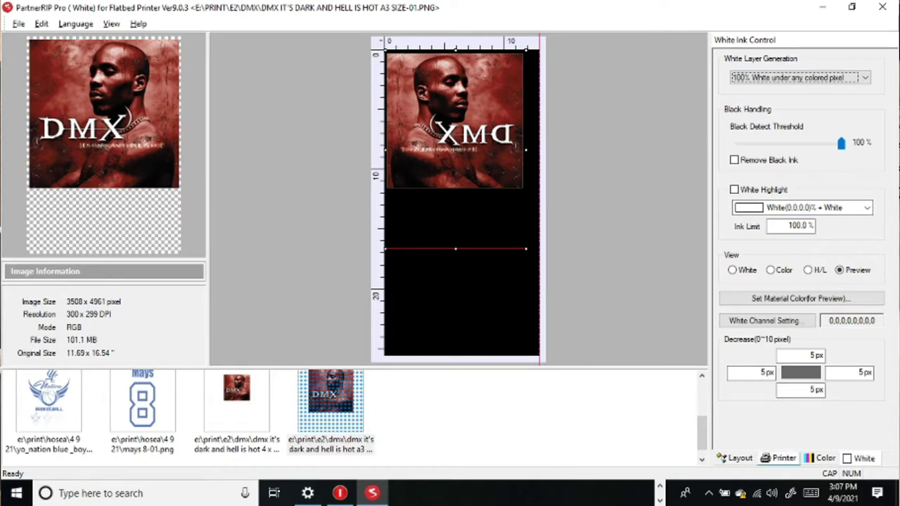
Step: Check the printer settings and print one copy of the A3 image in color plus white, with color first
{"action": "left_click", "coordinate": [781, 458]}
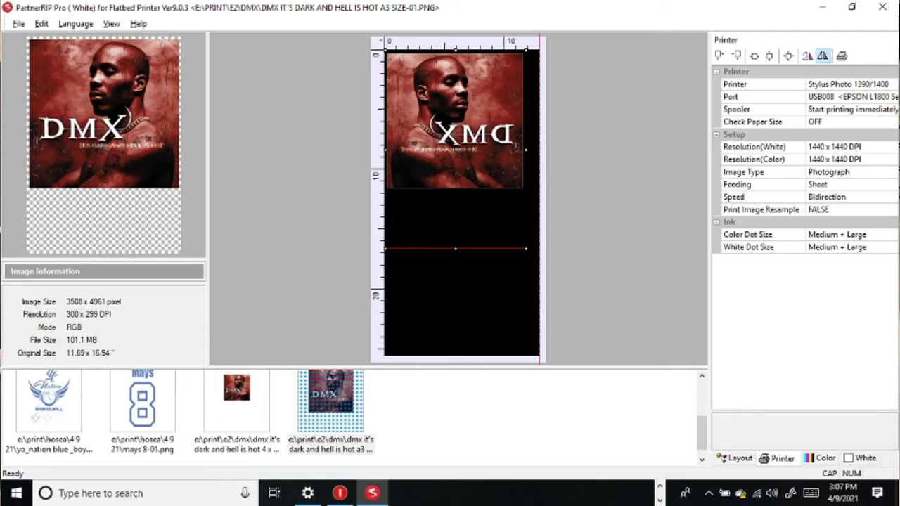
{"action": "left_click", "coordinate": [859, 458]}
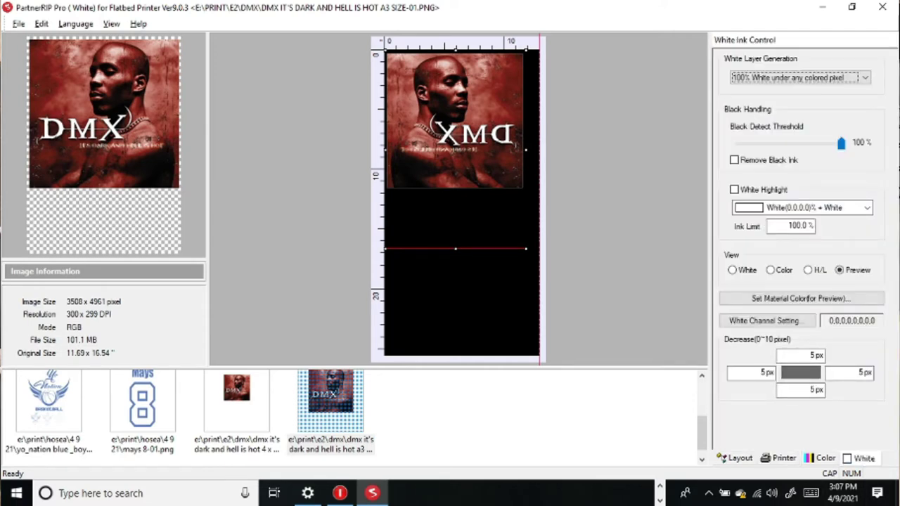
{"action": "right_click", "coordinate": [455, 91]}
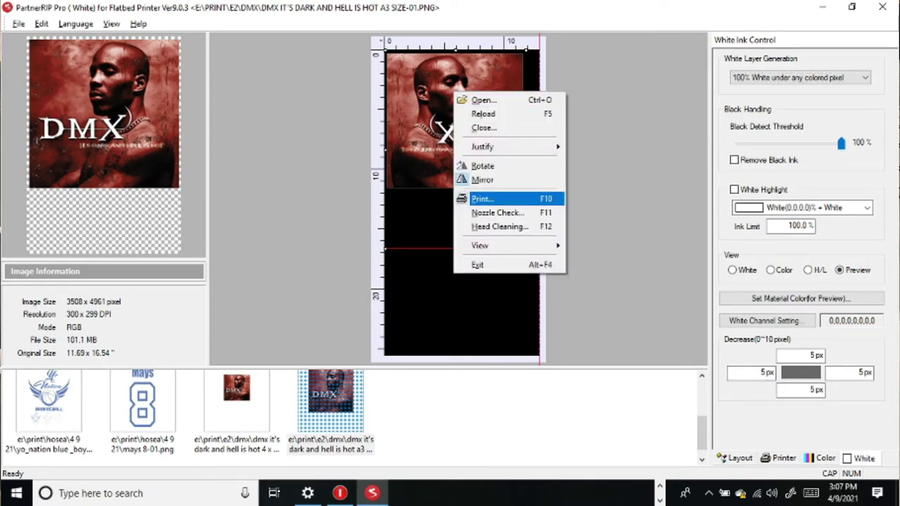
{"action": "left_click", "coordinate": [483, 198]}
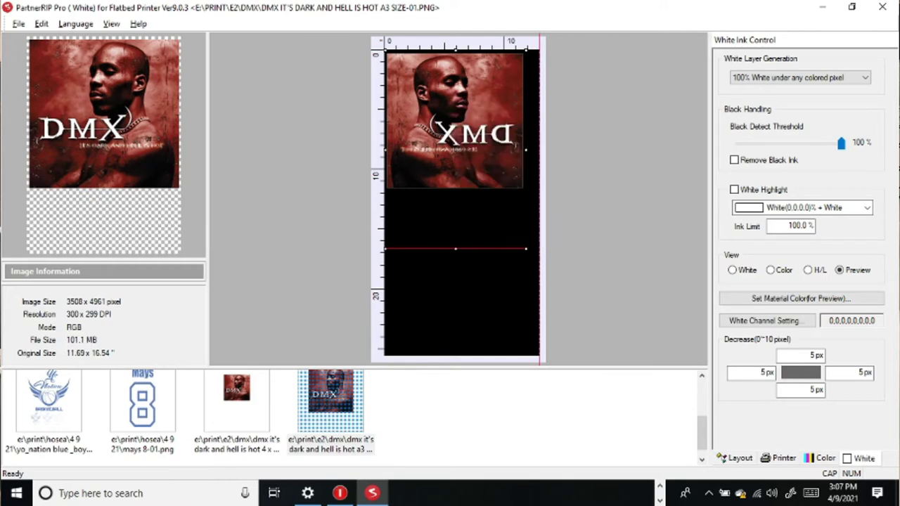
{"action": "key", "text": "ctrl+p"}
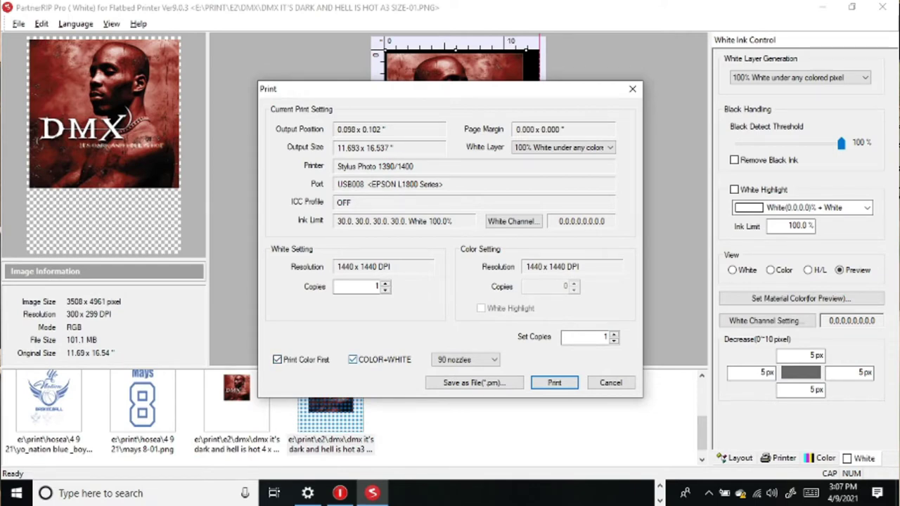
{"action": "left_click", "coordinate": [554, 382]}
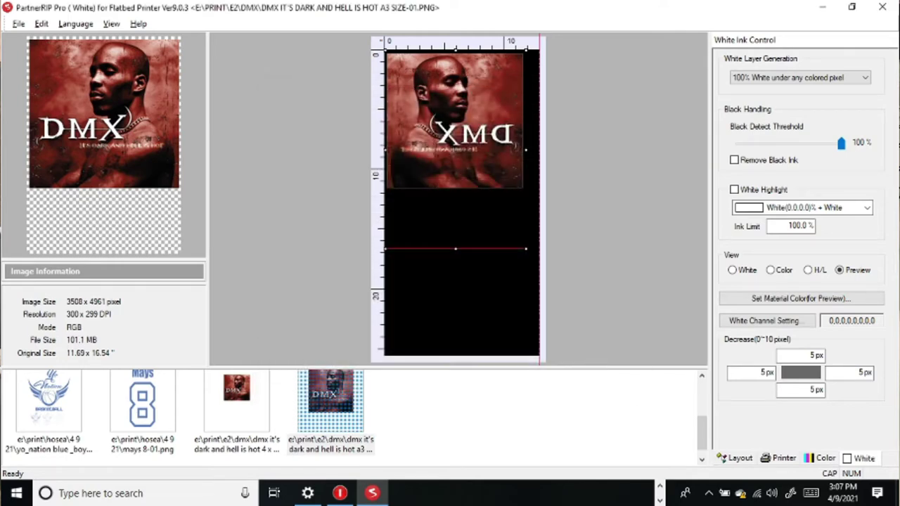